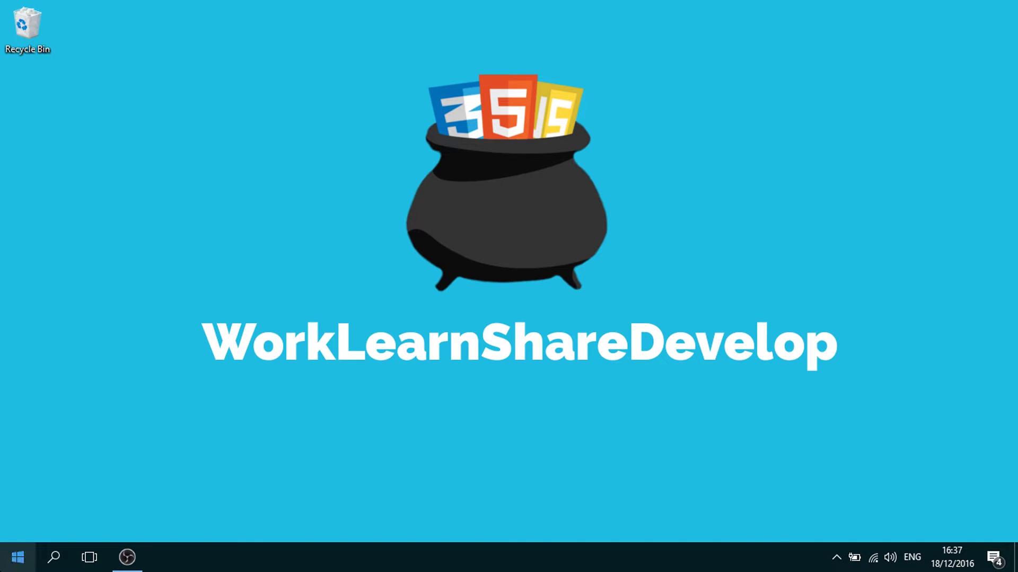
- Search 'edge' from the Start menu and launch Microsoft Edge
left_click(17, 557)
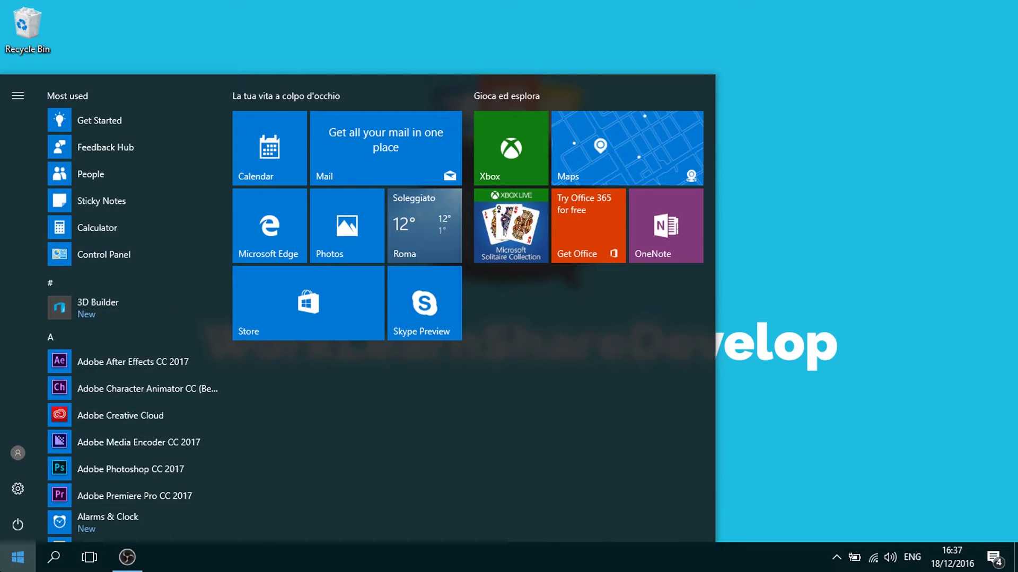
type("e")
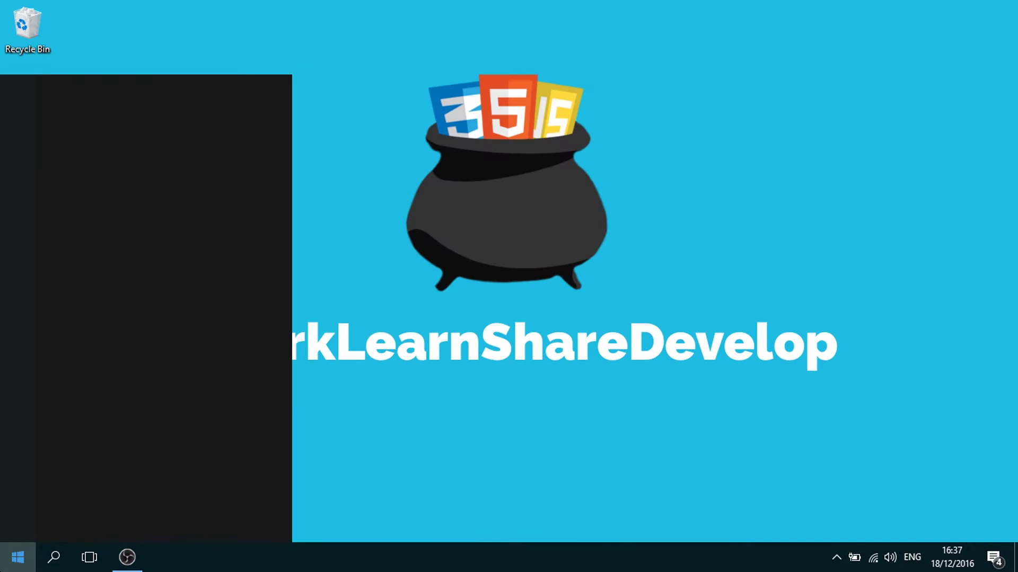
type("dge")
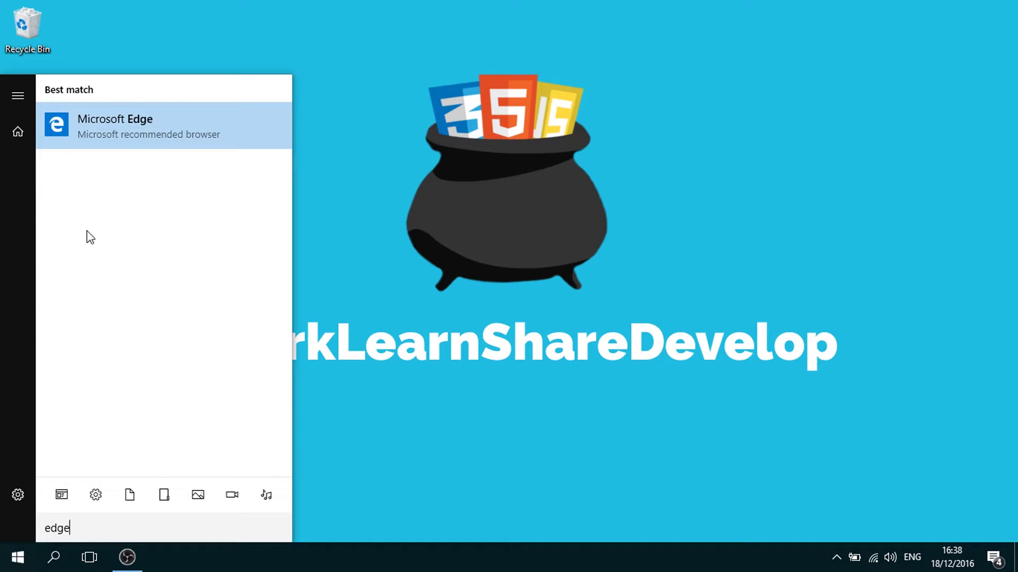
left_click(159, 139)
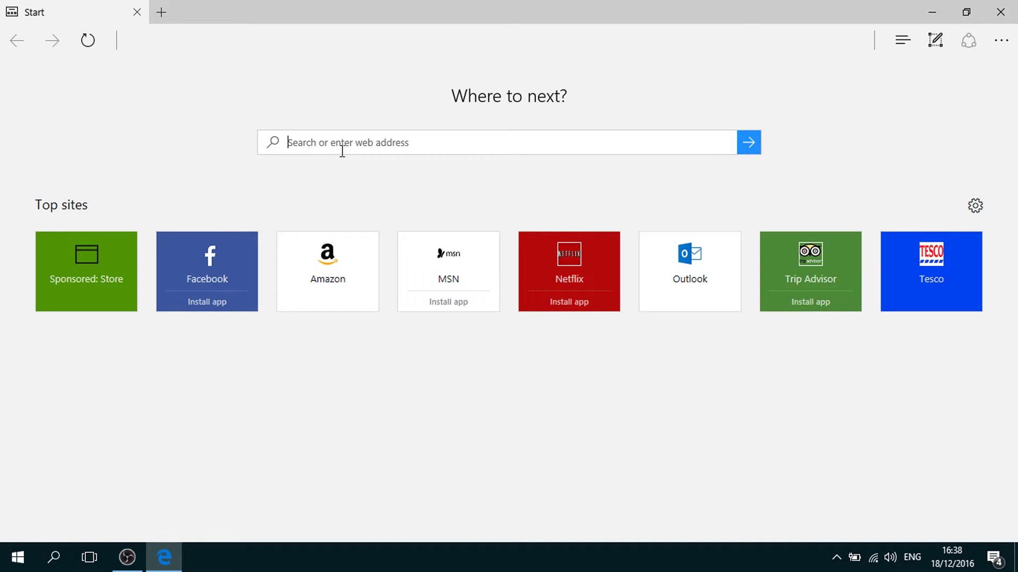
- Bing-search 'avira free antivirus' and open Avira's Free Antivirus for Windows download page
type("avira free ant")
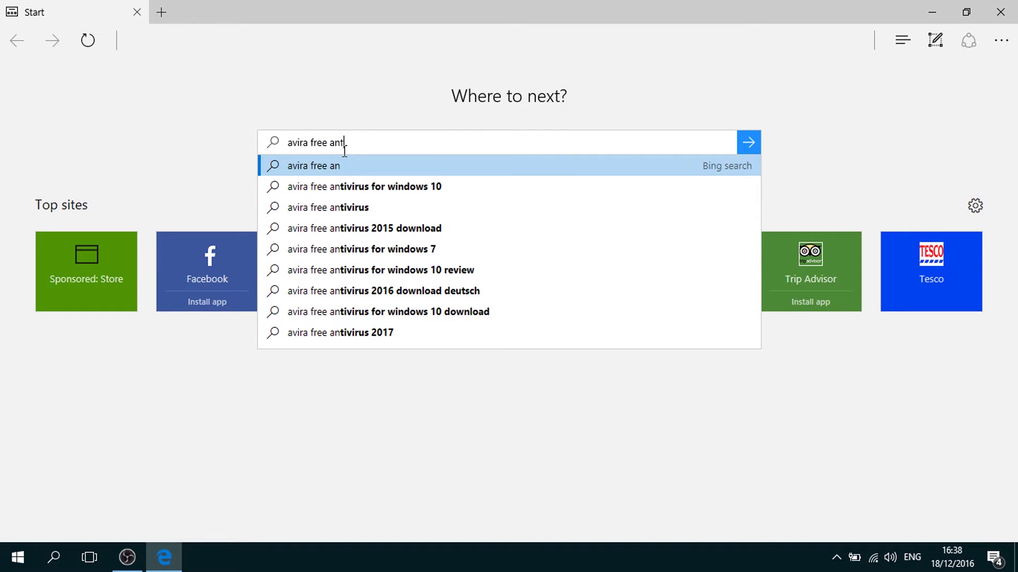
type("ivirus")
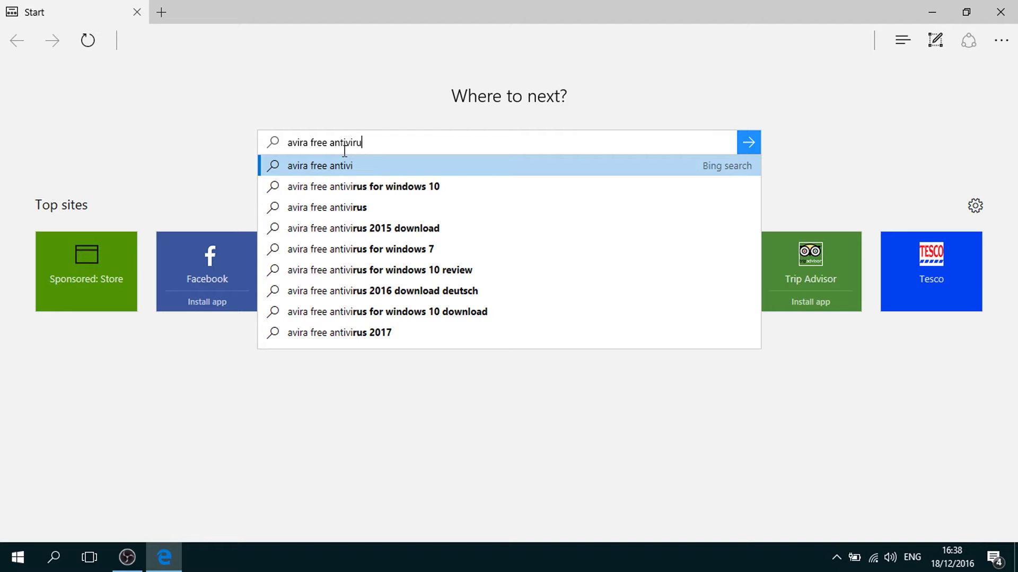
key("Return")
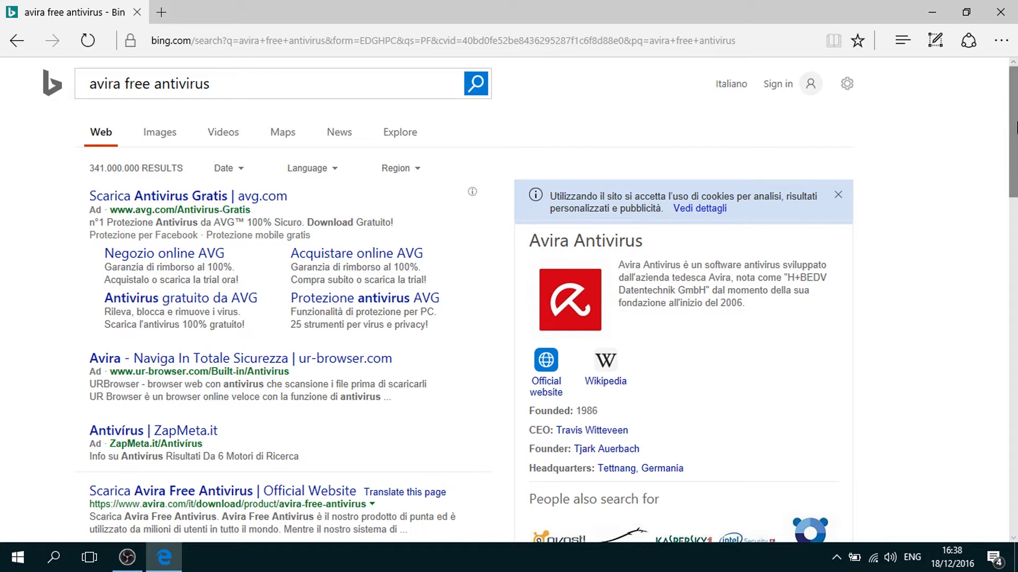
left_click_drag(1015, 128, 1015, 206)
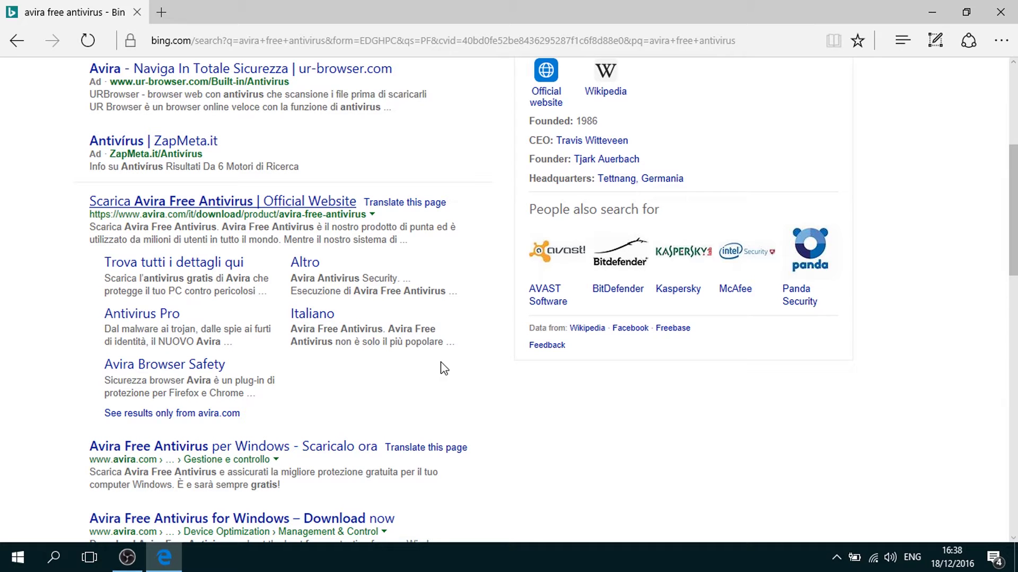
scroll(1013, 321, "down", 3)
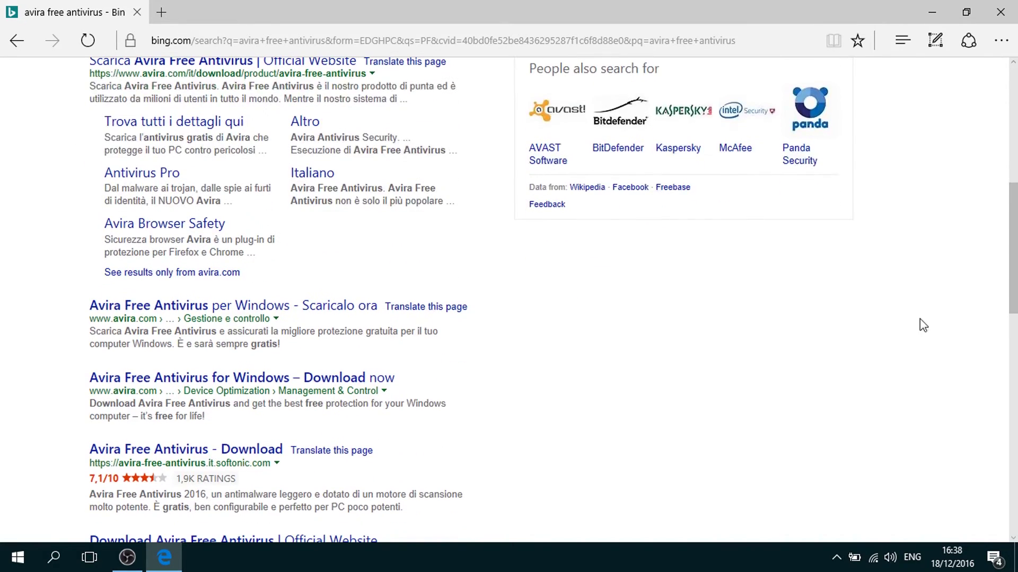
left_click(262, 375)
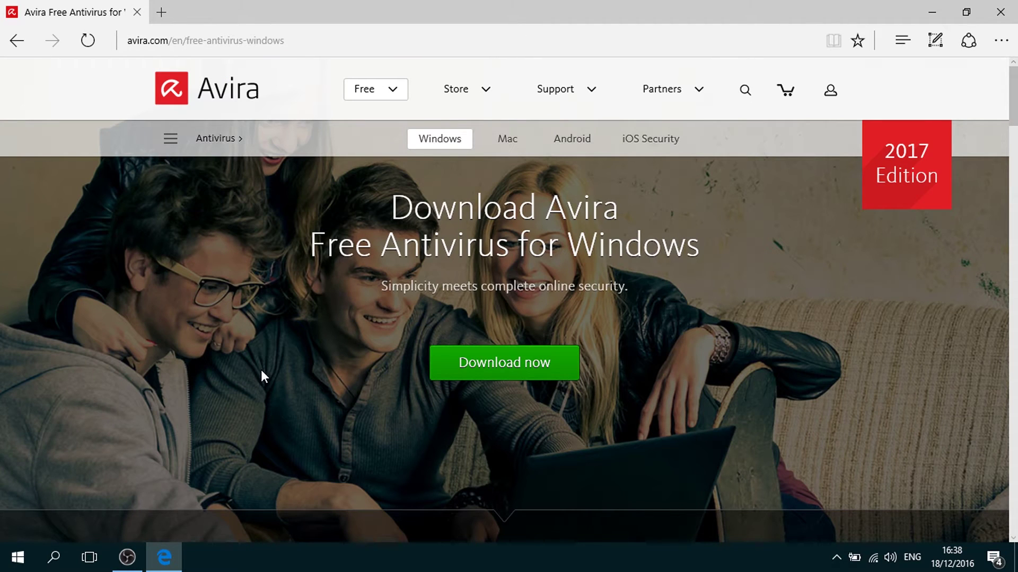
- Download and save the Avira Free Antivirus installer, then run it
left_click(513, 373)
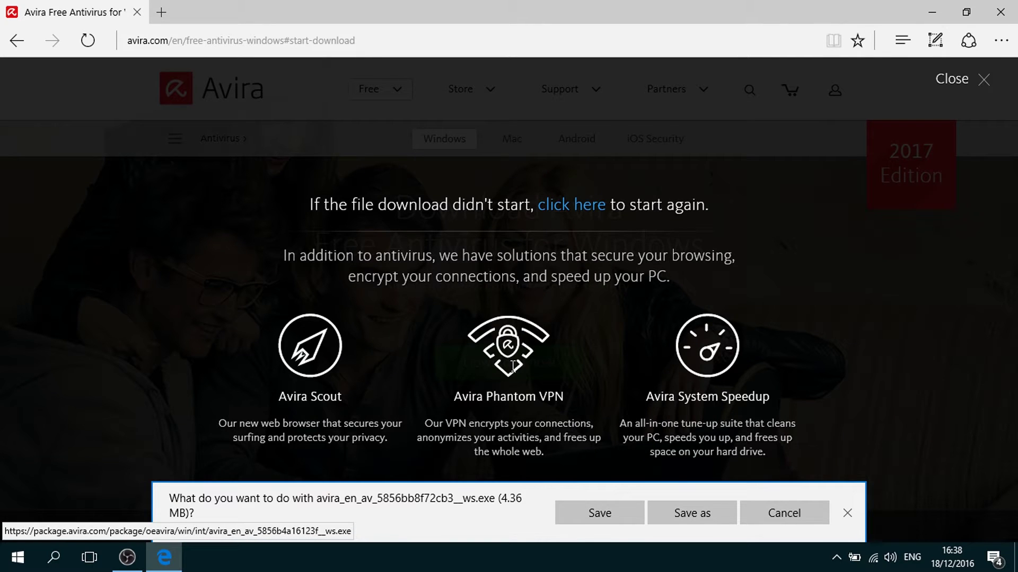
left_click(582, 510)
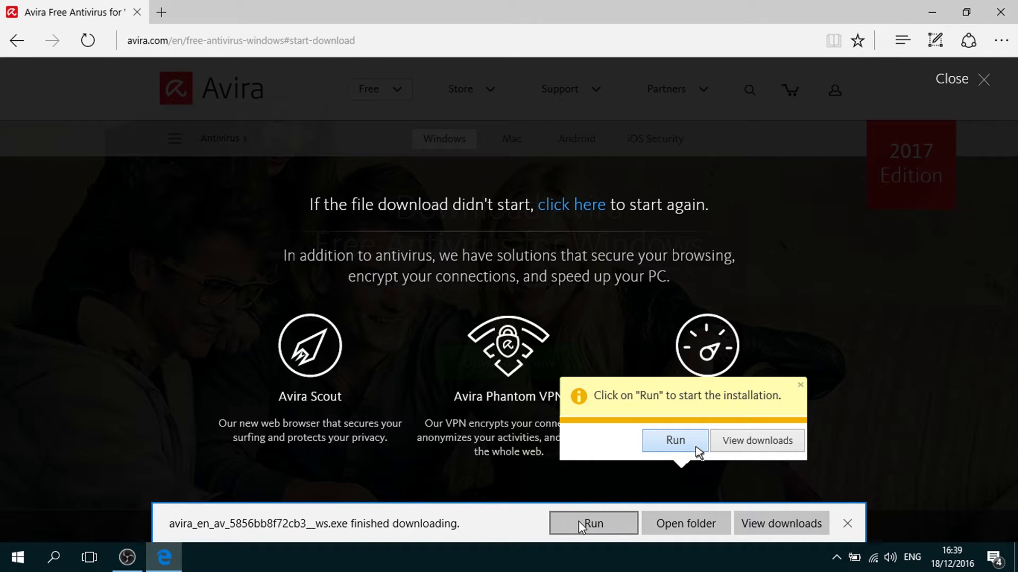
left_click(579, 521)
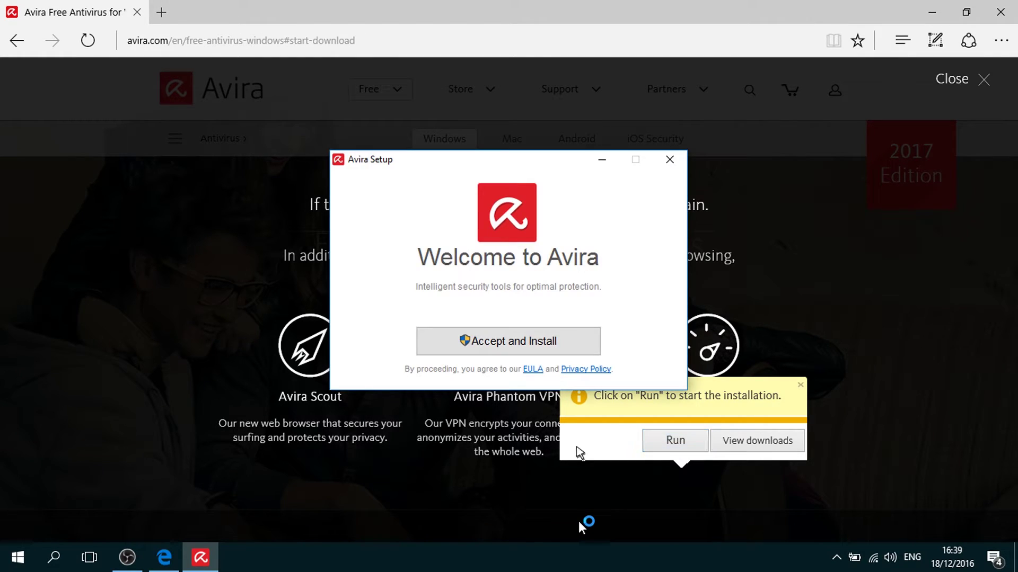
- Accept the Avira Setup terms to start installing, and relaunch the downloaded installer
left_click(479, 343)
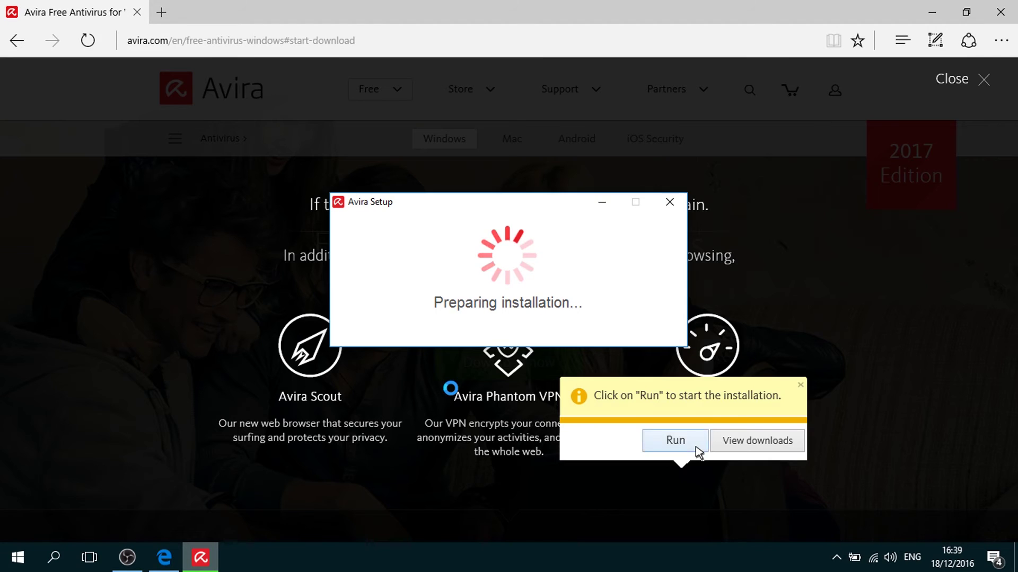
left_click(697, 449)
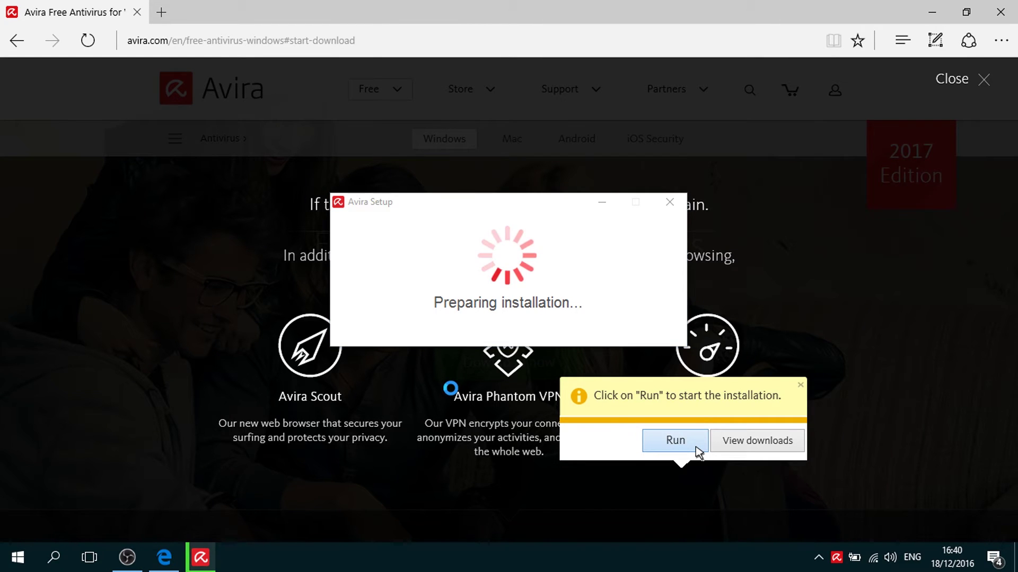